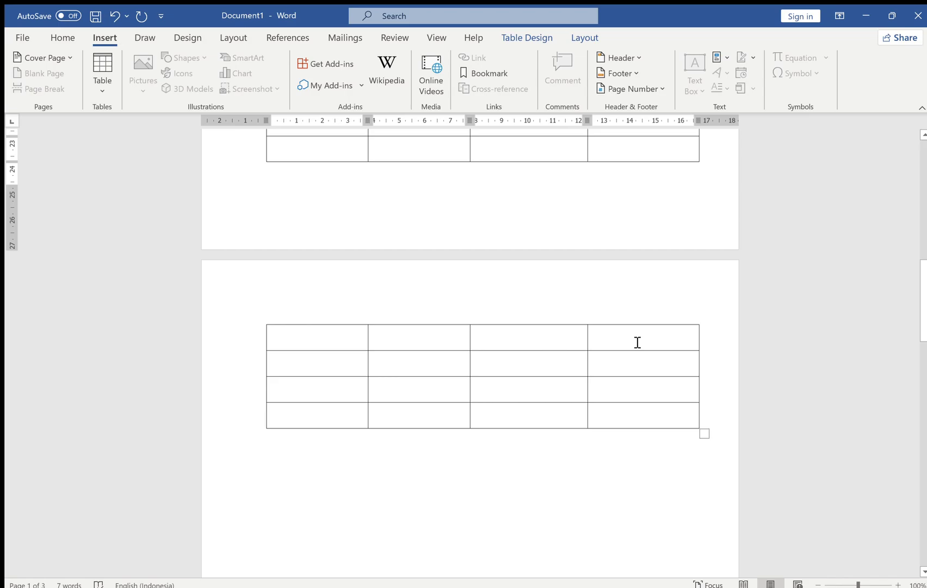
Step: Copy the header row NO, NAMA, INSTANSI, TANDA TANGAN into the first table row on the second page
{"action": "scroll", "coordinate": [610, 360], "scroll_direction": "up", "scroll_amount": 10}
{"action": "scroll", "coordinate": [349, 186], "scroll_direction": "up", "scroll_amount": 4}
{"action": "left_click_drag", "start_coordinate": [307, 183], "coordinate": [662, 184]}
{"action": "key", "text": "ctrl+c"}
{"action": "scroll", "coordinate": [381, 362], "scroll_direction": "down", "scroll_amount": 10}
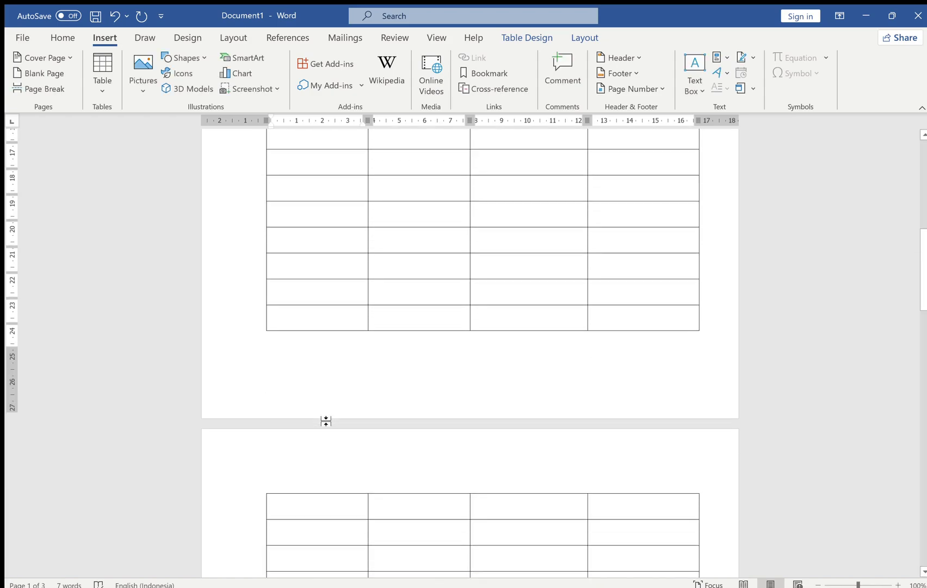
{"action": "scroll", "coordinate": [325, 420], "scroll_direction": "down", "scroll_amount": 3}
{"action": "left_click", "coordinate": [345, 404]}
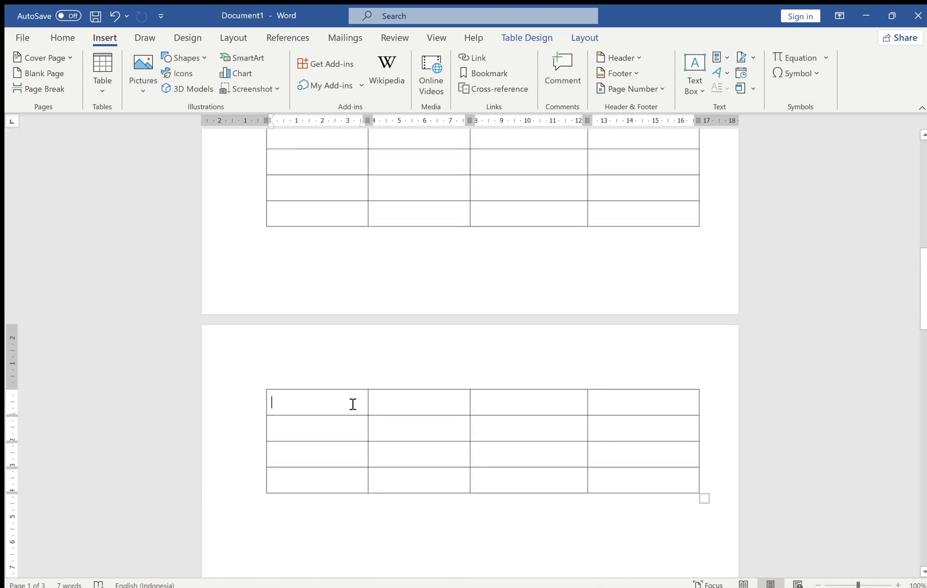
{"action": "key", "text": "ctrl+v"}
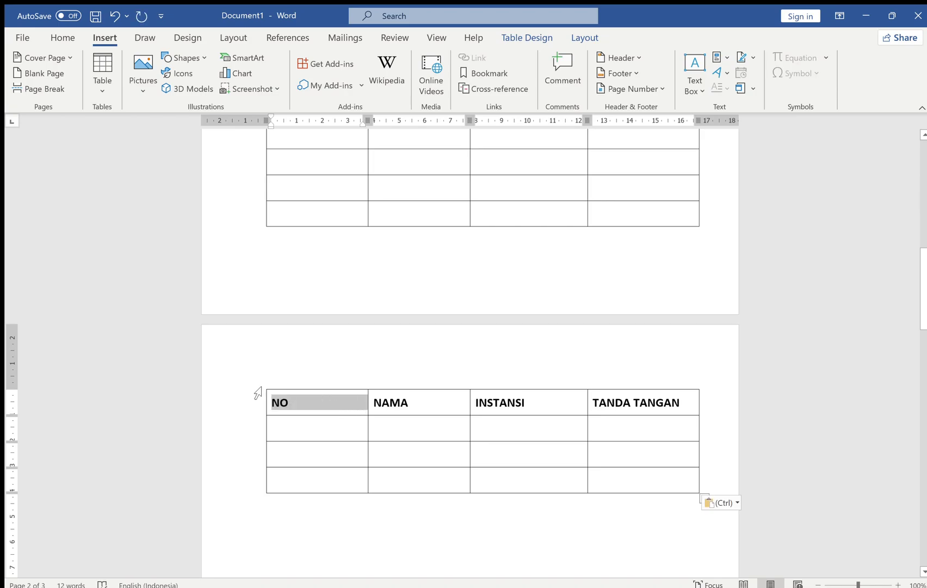
Step: Centre the copied header text in the first table row on the second page
{"action": "left_click", "coordinate": [257, 402]}
{"action": "left_click", "coordinate": [64, 38]}
{"action": "left_click", "coordinate": [337, 84]}
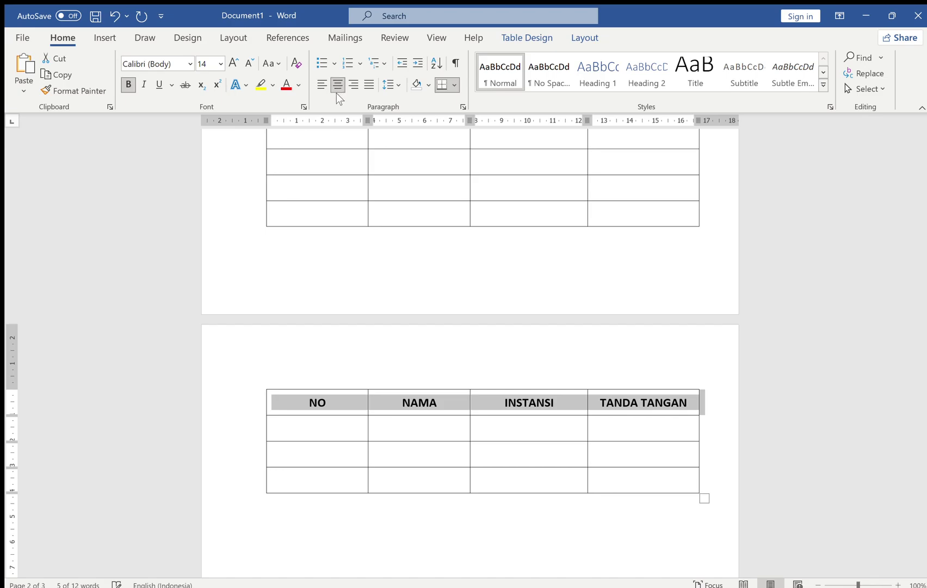
Step: Insert a row above the last table row on the first page, and clear the copied header text on the second page
{"action": "left_click", "coordinate": [712, 193]}
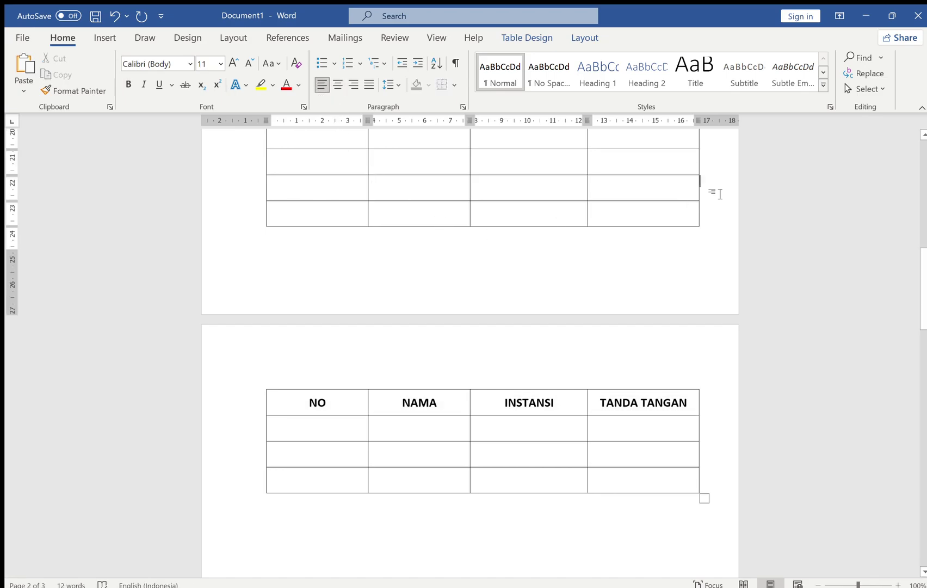
{"action": "key", "text": "Return"}
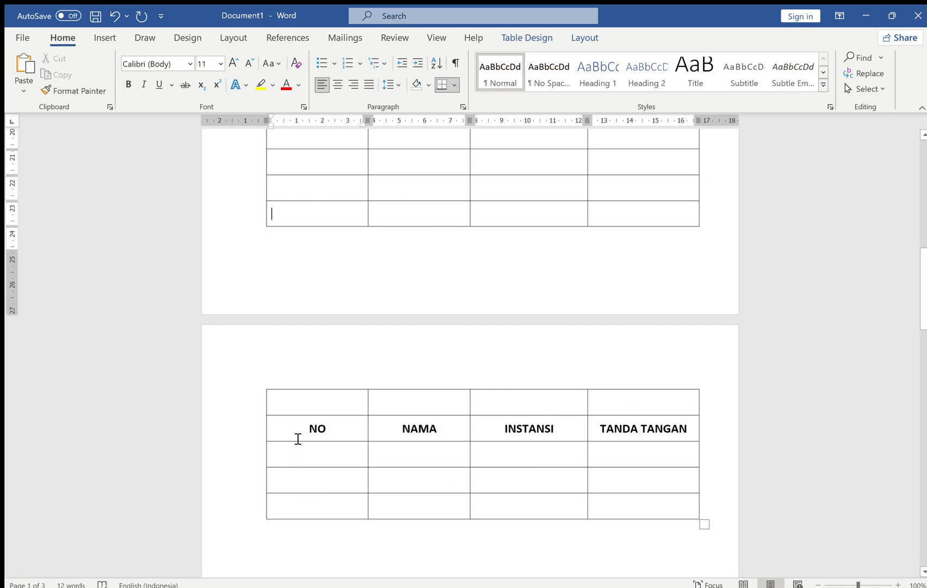
{"action": "left_click_drag", "start_coordinate": [301, 435], "coordinate": [618, 428]}
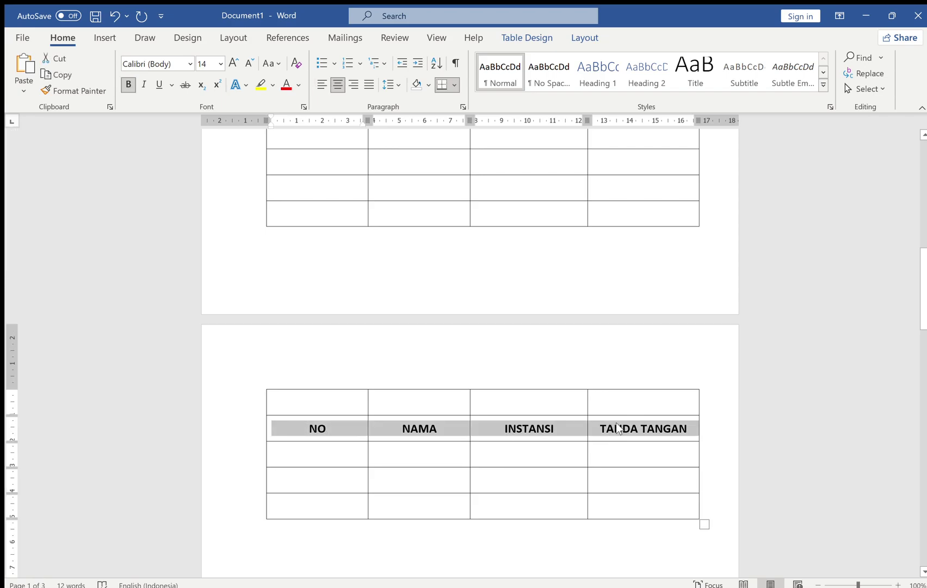
{"action": "key", "text": "Delete"}
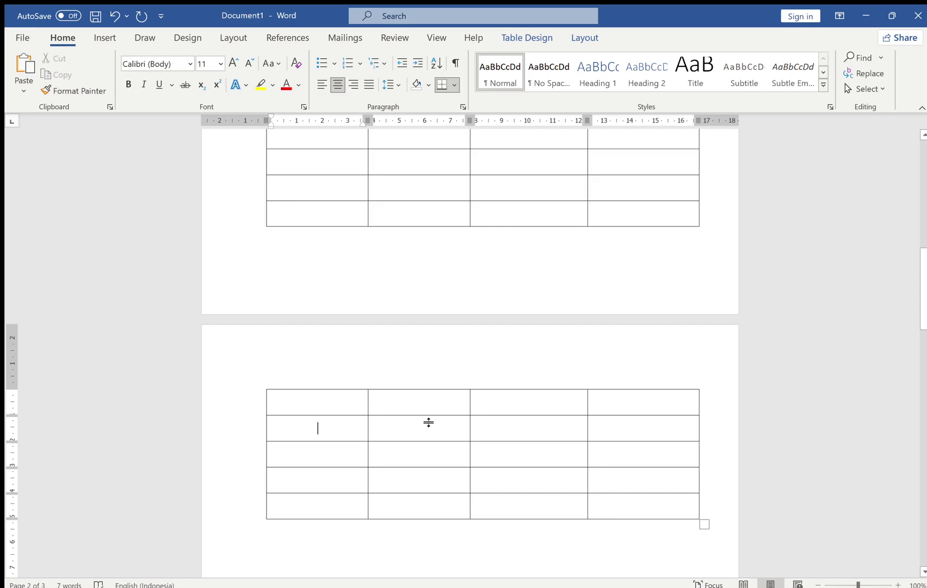
Step: Set the header row NO, NAMA, INSTANSI, TANDA TANGAN under the DAFTAR HADIR title to repeat on every page
{"action": "scroll", "coordinate": [425, 419], "scroll_direction": "up", "scroll_amount": 12}
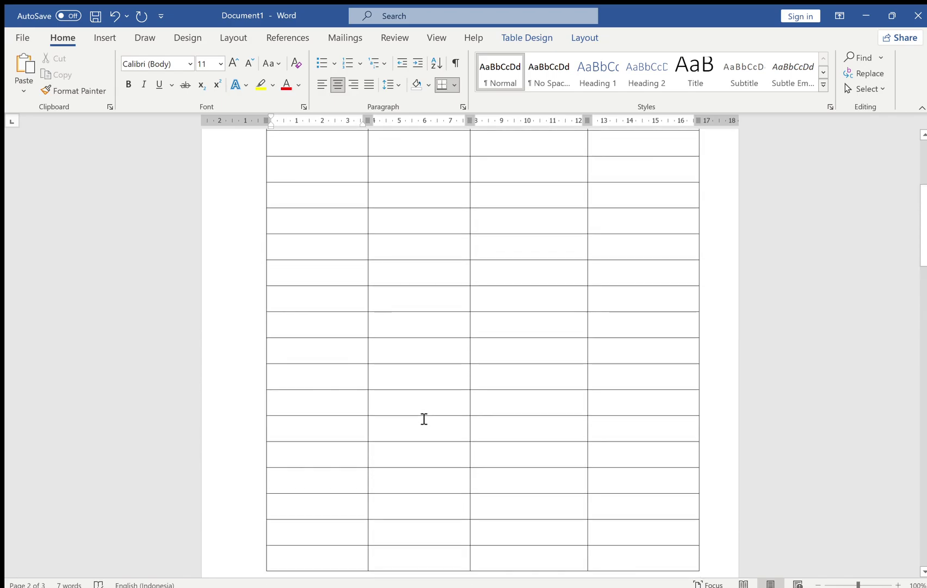
{"action": "scroll", "coordinate": [421, 420], "scroll_direction": "up", "scroll_amount": 4}
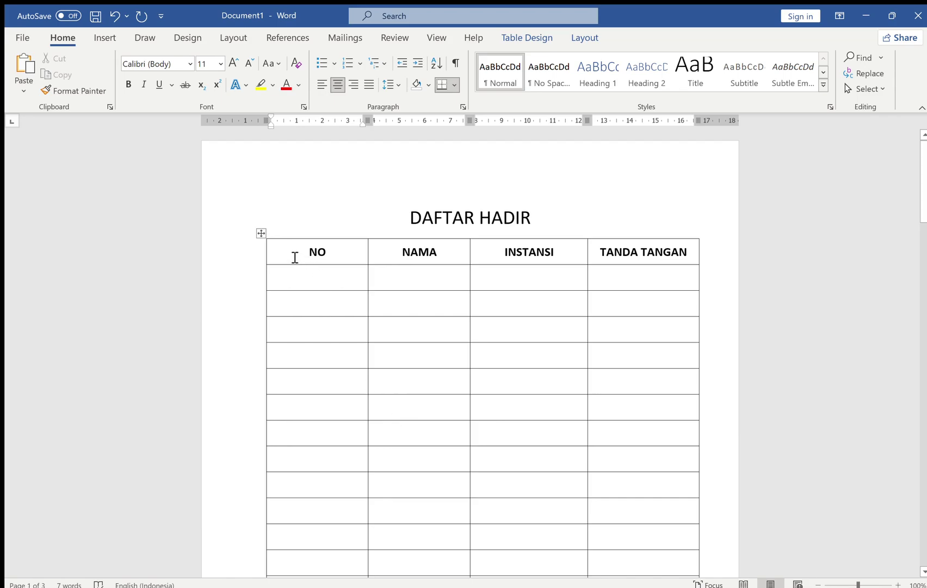
{"action": "left_click_drag", "start_coordinate": [294, 256], "coordinate": [610, 249]}
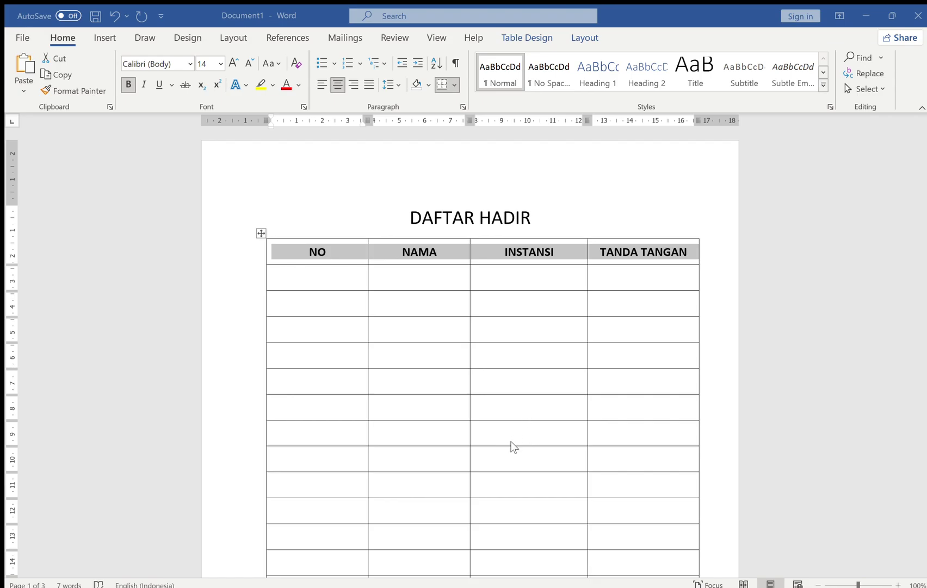
Step: Add rows near the end of the first page, and number the rows on either side of the page break 1 and 2
{"action": "scroll", "coordinate": [520, 447], "scroll_direction": "down", "scroll_amount": 8}
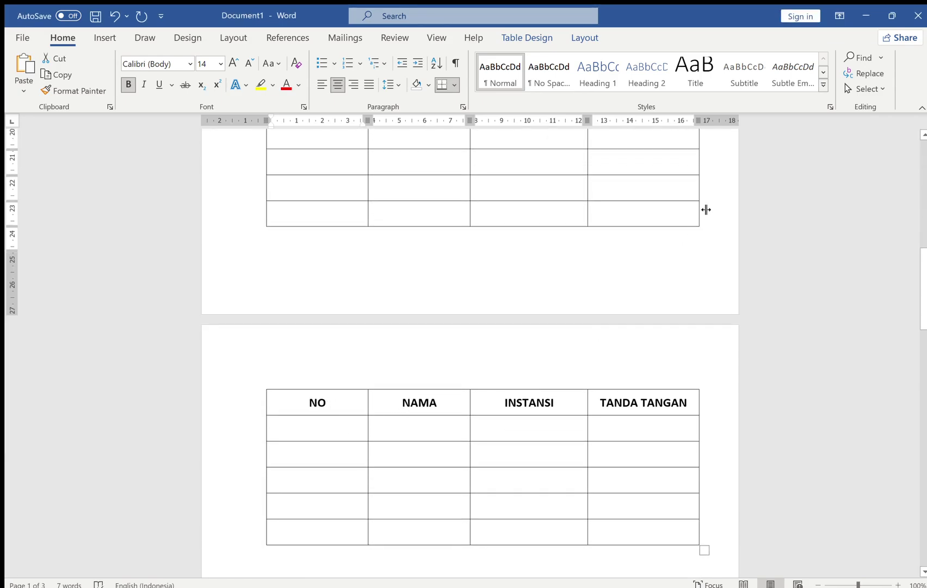
{"action": "key", "text": "Return"}
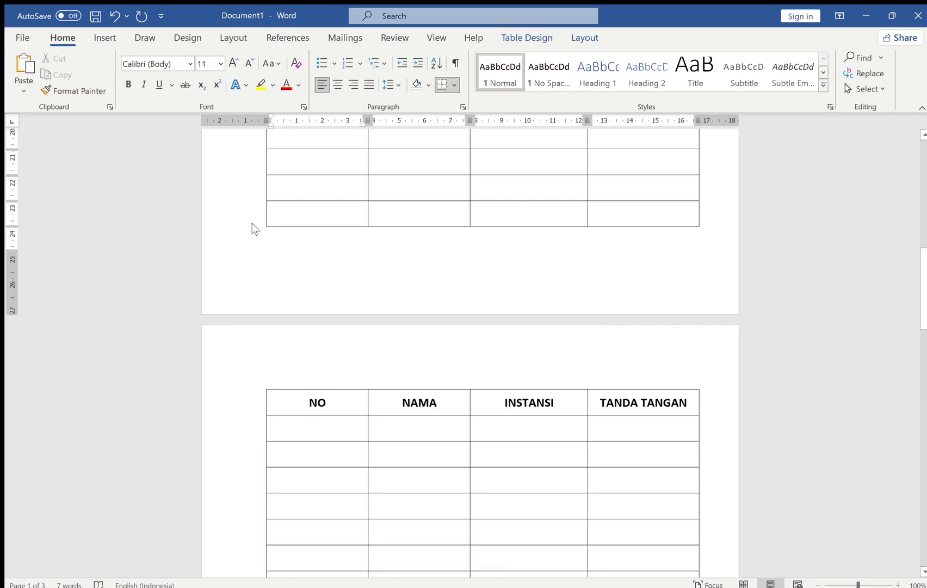
{"action": "type", "text": "1"}
{"action": "left_click", "coordinate": [307, 427]}
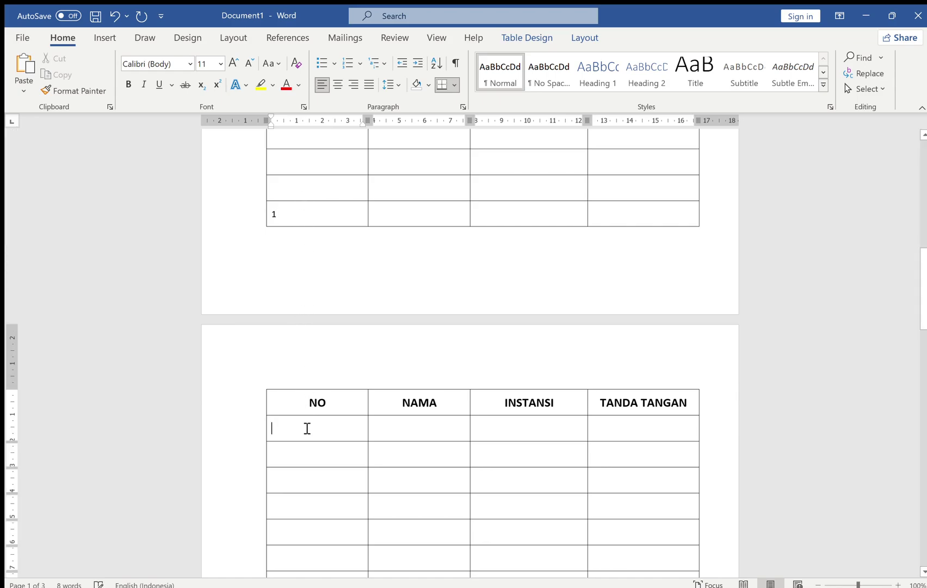
{"action": "type", "text": "2"}
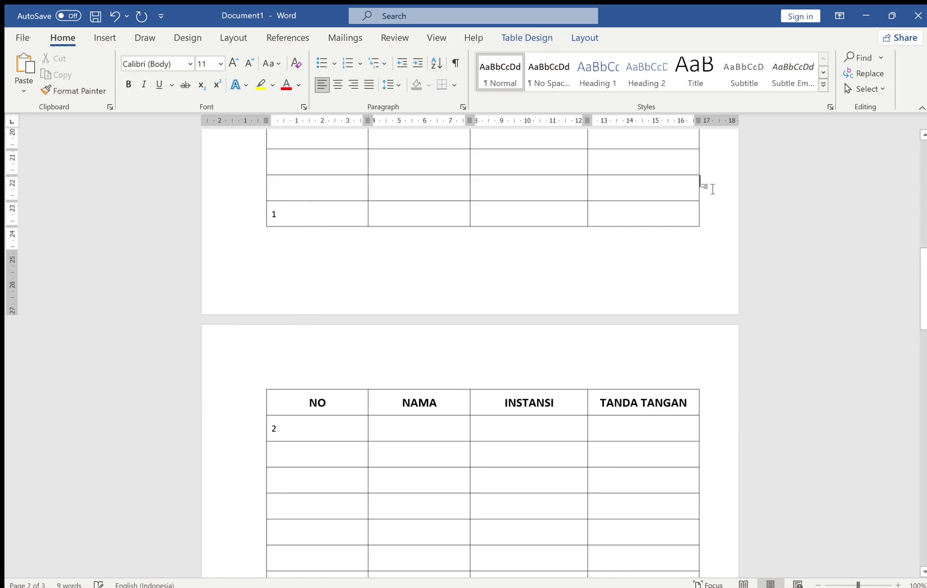
Step: Insert another row directly above the row numbered 1 at the end of the first page
{"action": "key", "text": "Return"}
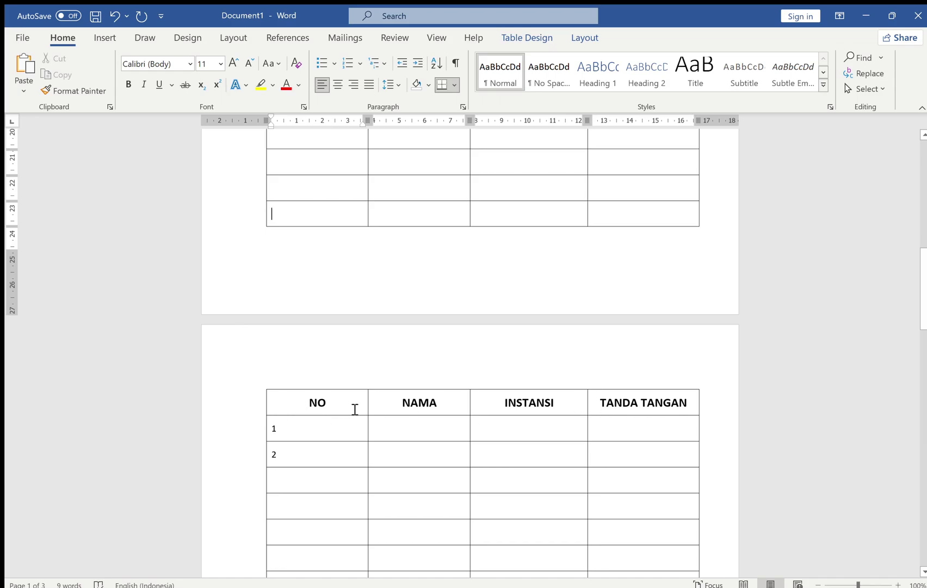
{"action": "scroll", "coordinate": [358, 408], "scroll_direction": "up", "scroll_amount": 8}
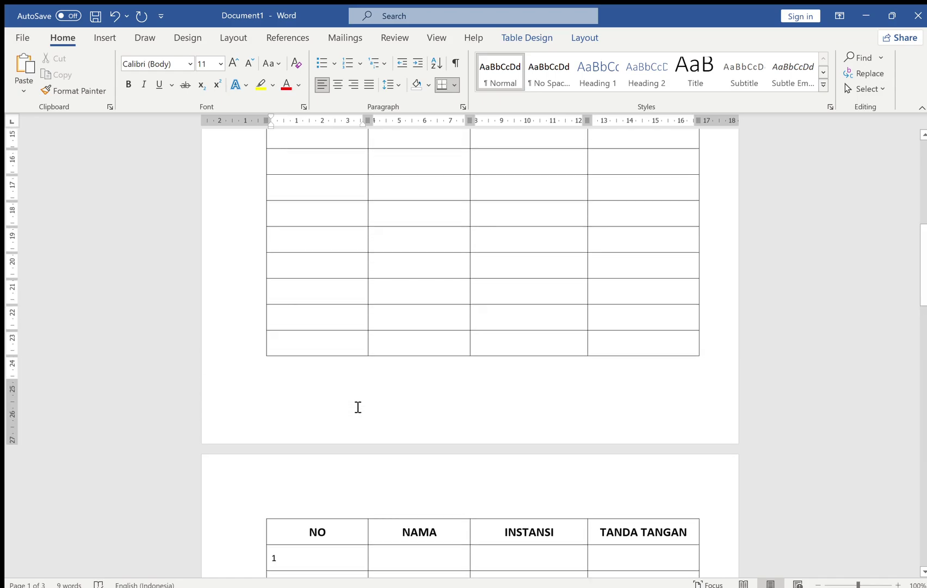
{"action": "scroll", "coordinate": [355, 406], "scroll_direction": "up", "scroll_amount": 2}
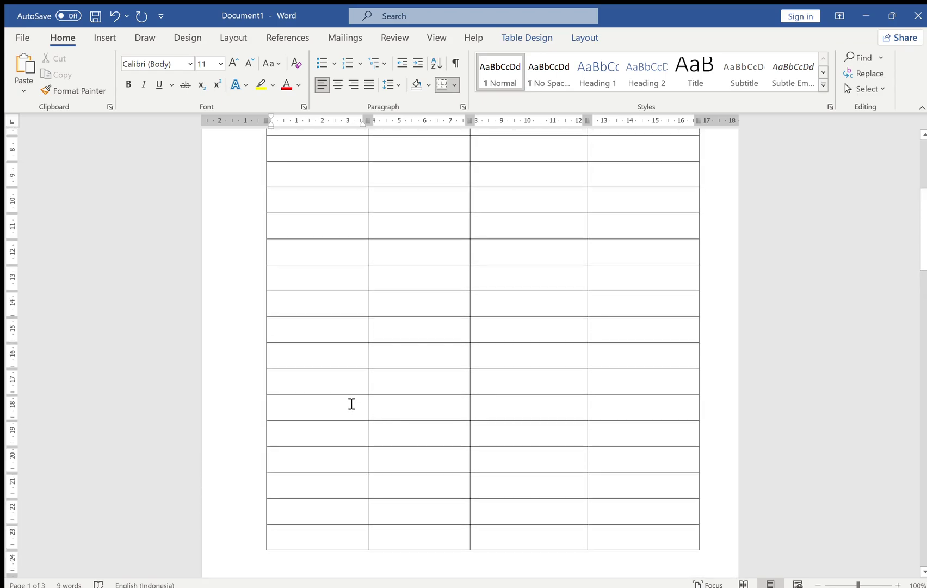
{"action": "scroll", "coordinate": [351, 403], "scroll_direction": "down", "scroll_amount": 10}
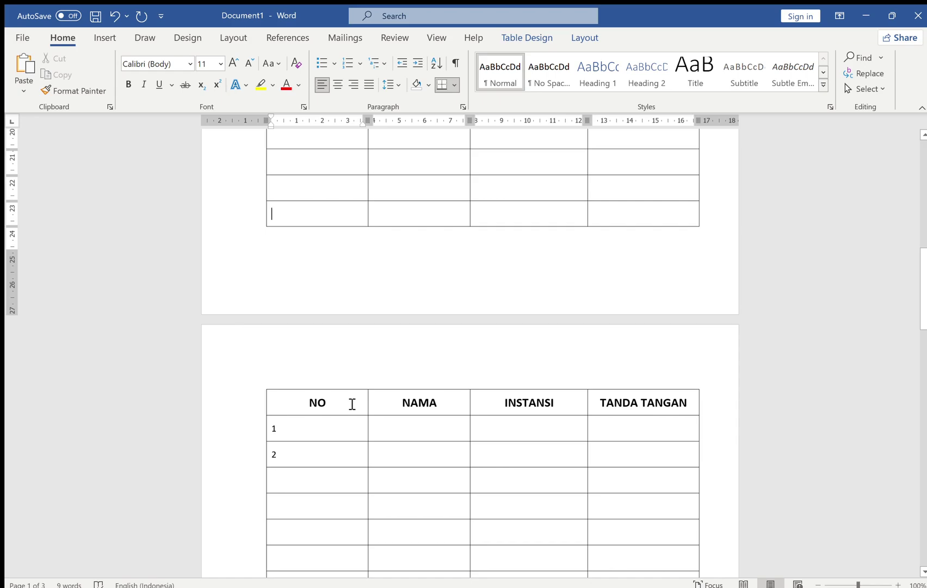
Step: Insert six empty rows near the end of the table on the second page
{"action": "scroll", "coordinate": [353, 404], "scroll_direction": "down", "scroll_amount": 11}
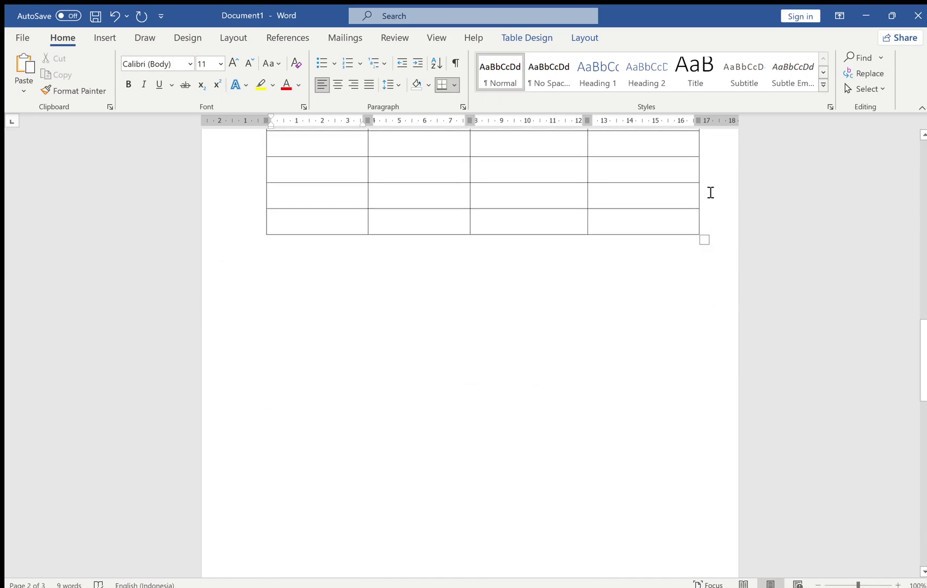
{"action": "left_click", "coordinate": [712, 194]}
{"action": "key", "text": "Return"}
{"action": "key", "text": "Return"}
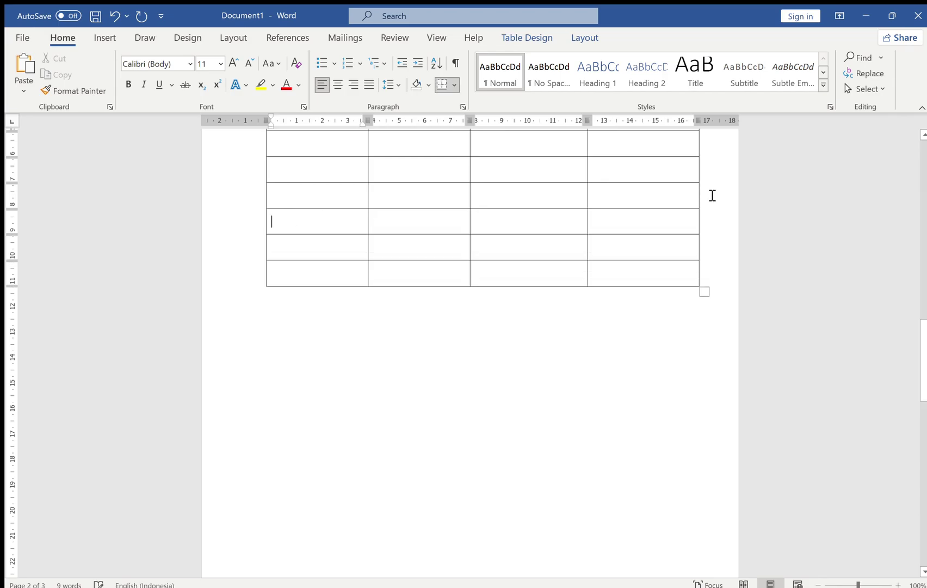
{"action": "key", "text": "Return"}
{"action": "key", "text": "Return"}
{"action": "key", "text": "Return"}
{"action": "key", "text": "Return"}
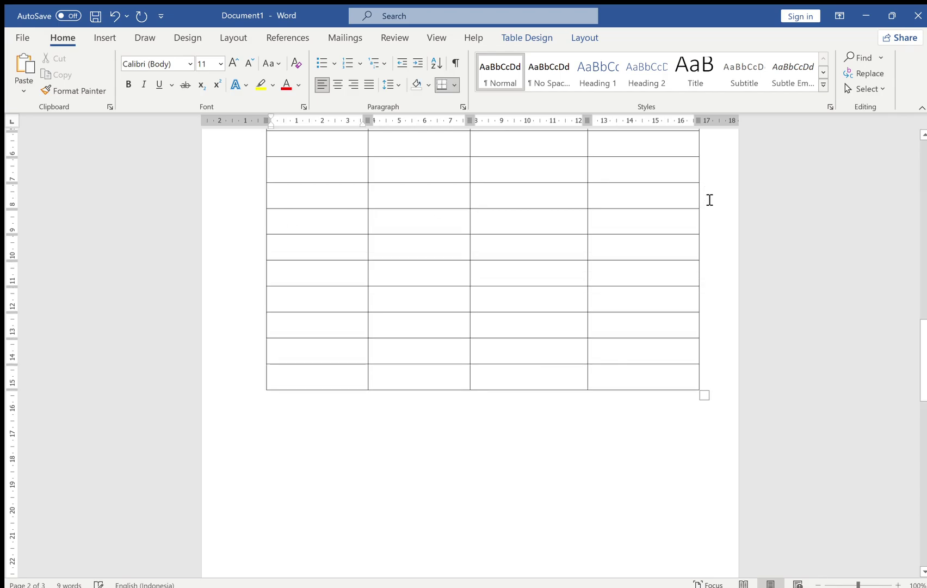
Step: Extend the table onto a third page by adding batches of rows based on a seven-row selection, and undo the additions
{"action": "left_click_drag", "start_coordinate": [242, 198], "coordinate": [269, 342]}
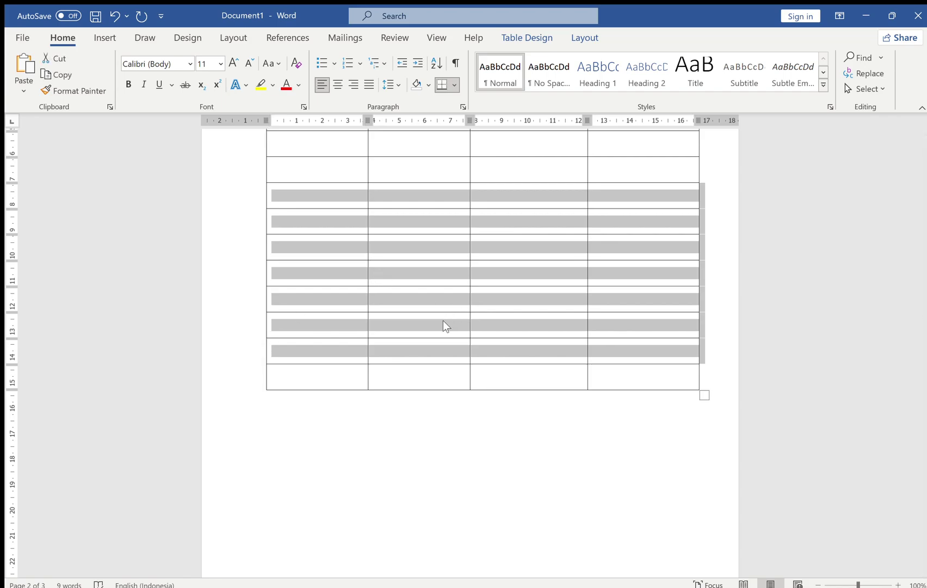
{"action": "key", "text": "Return"}
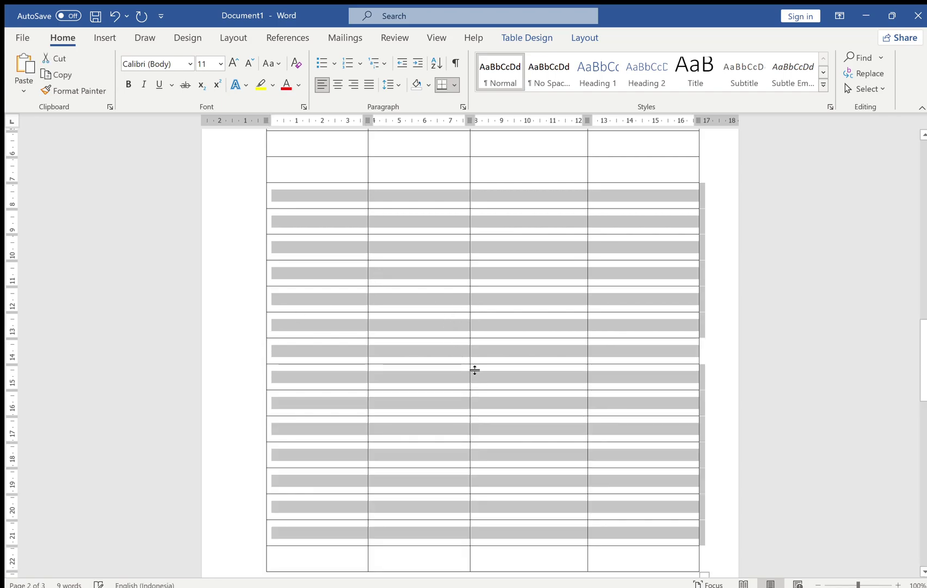
{"action": "scroll", "coordinate": [450, 379], "scroll_direction": "down", "scroll_amount": 3}
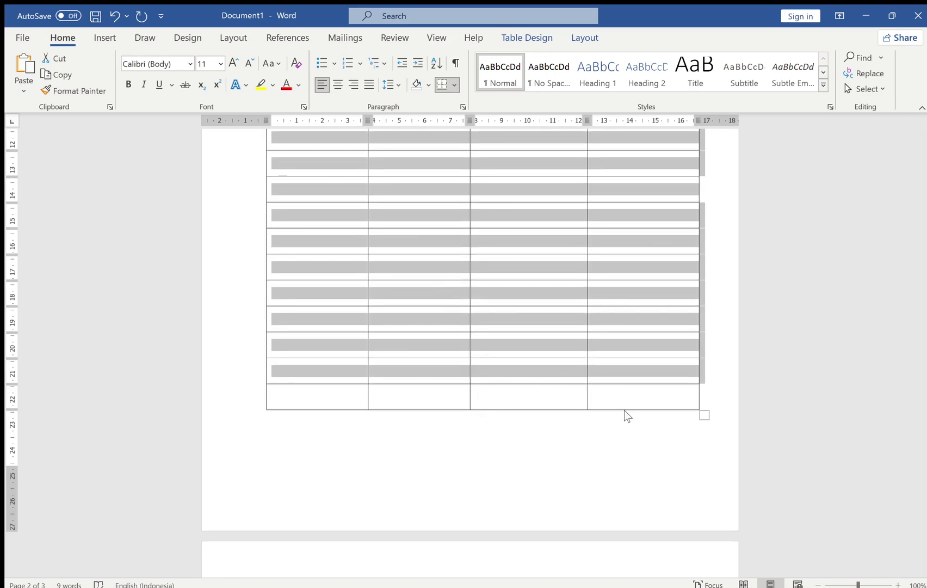
{"action": "key", "text": "Return"}
{"action": "scroll", "coordinate": [490, 436], "scroll_direction": "down", "scroll_amount": 3}
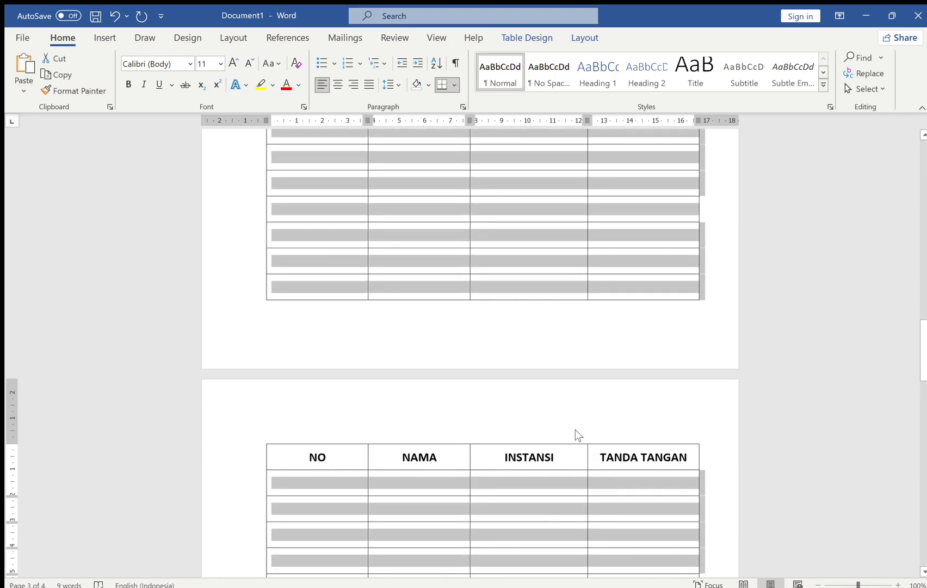
{"action": "scroll", "coordinate": [578, 434], "scroll_direction": "up", "scroll_amount": 10}
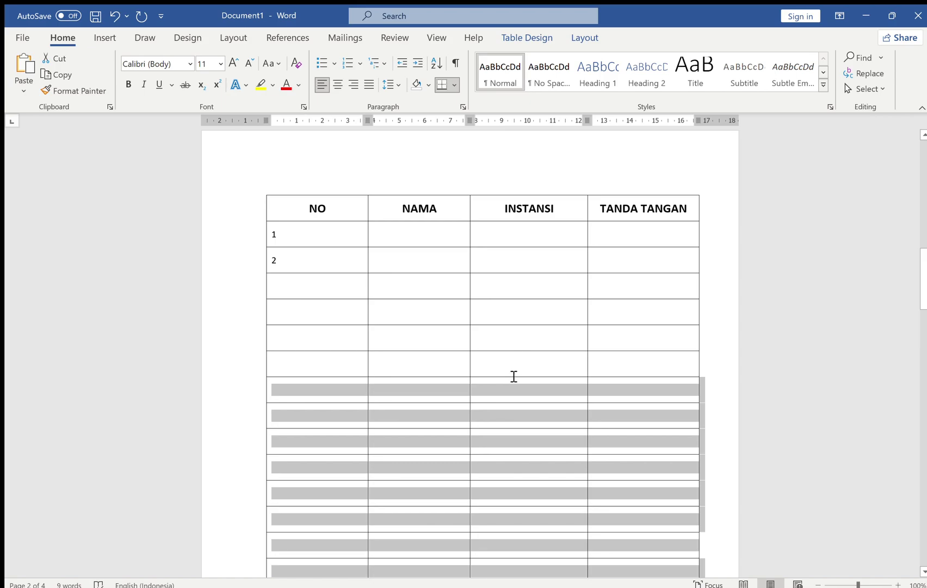
{"action": "scroll", "coordinate": [513, 376], "scroll_direction": "up", "scroll_amount": 10}
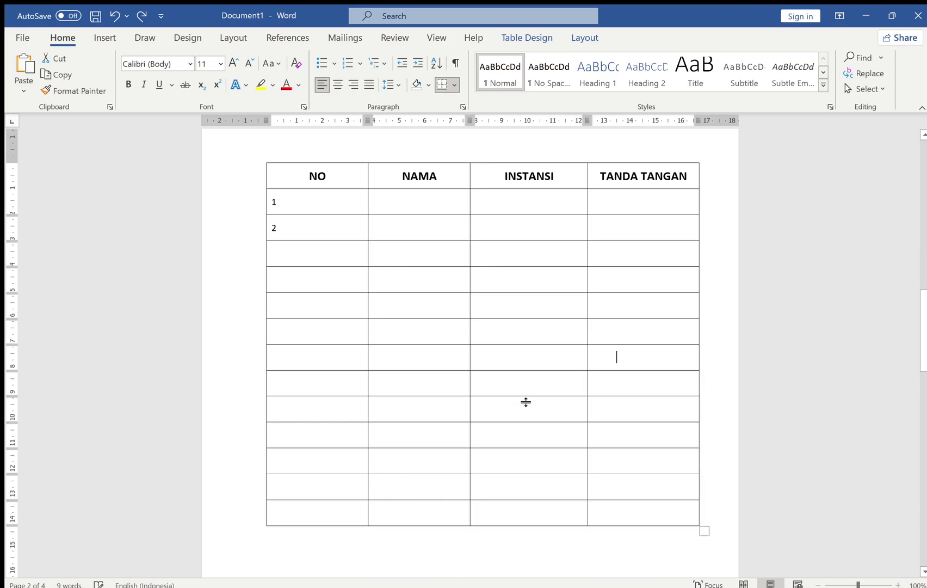
Step: Insert a new table with six columns and three rows in the empty space below the attendance table
{"action": "scroll", "coordinate": [421, 441], "scroll_direction": "down", "scroll_amount": 5}
{"action": "left_click", "coordinate": [676, 326]}
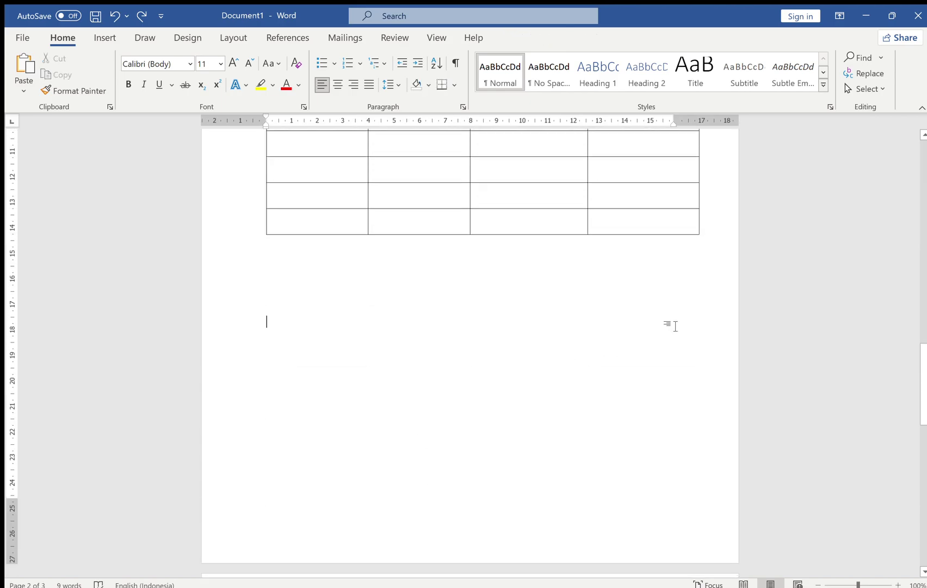
{"action": "left_click", "coordinate": [106, 40]}
{"action": "left_click", "coordinate": [104, 98]}
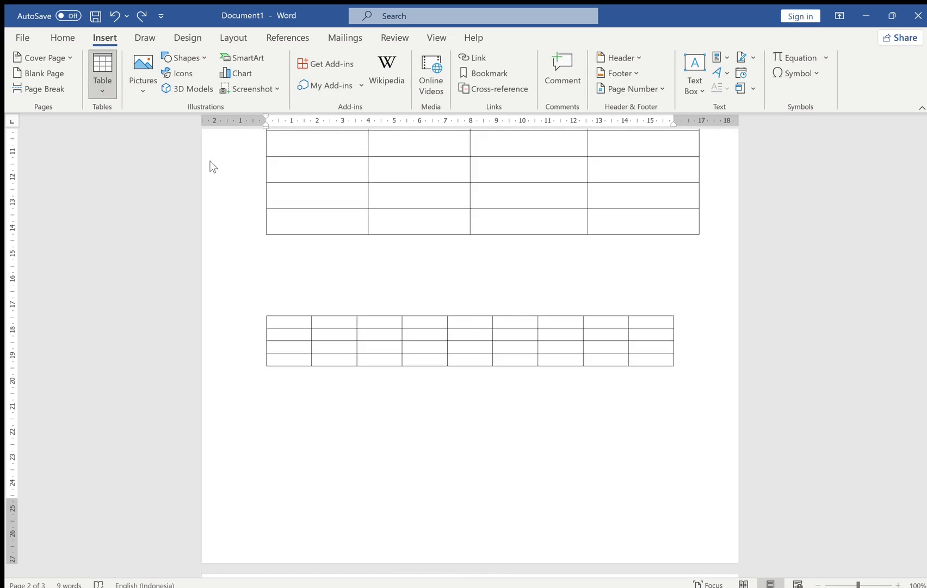
{"action": "left_click", "coordinate": [164, 144]}
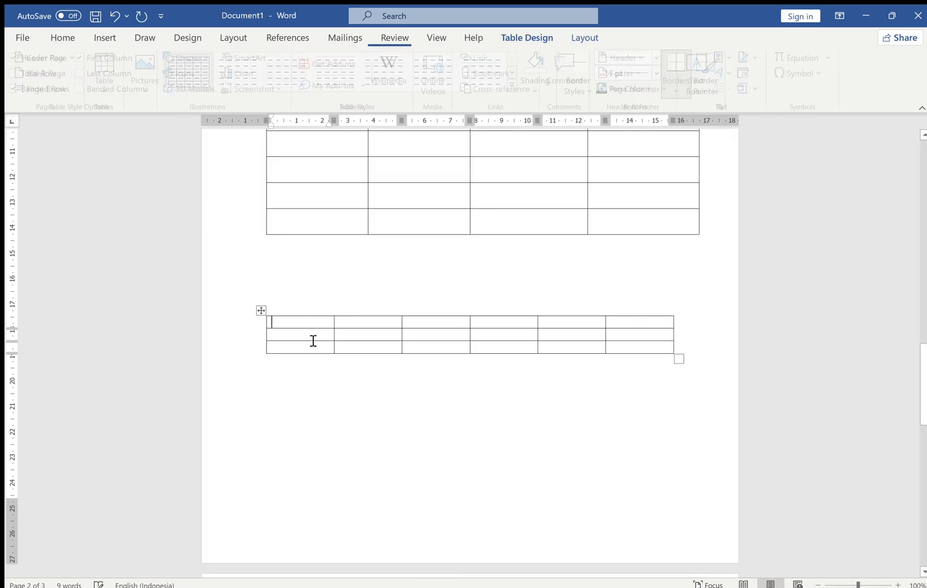
Step: Fill the first row of the new table with the letters a, b, c, d, e and f, one per cell
{"action": "type", "text": "a"}
{"action": "left_click", "coordinate": [379, 327]}
{"action": "type", "text": "b"}
{"action": "left_click", "coordinate": [429, 329]}
{"action": "type", "text": "c"}
{"action": "left_click", "coordinate": [510, 330]}
{"action": "type", "text": "d"}
{"action": "left_click", "coordinate": [584, 324]}
{"action": "type", "text": "e"}
{"action": "left_click", "coordinate": [638, 323]}
{"action": "type", "text": "f"}
Step: Apply centred alignment and a font size of 14 to all rows of the new six-column table
{"action": "left_click_drag", "start_coordinate": [252, 329], "coordinate": [248, 351]}
{"action": "left_click", "coordinate": [62, 39]}
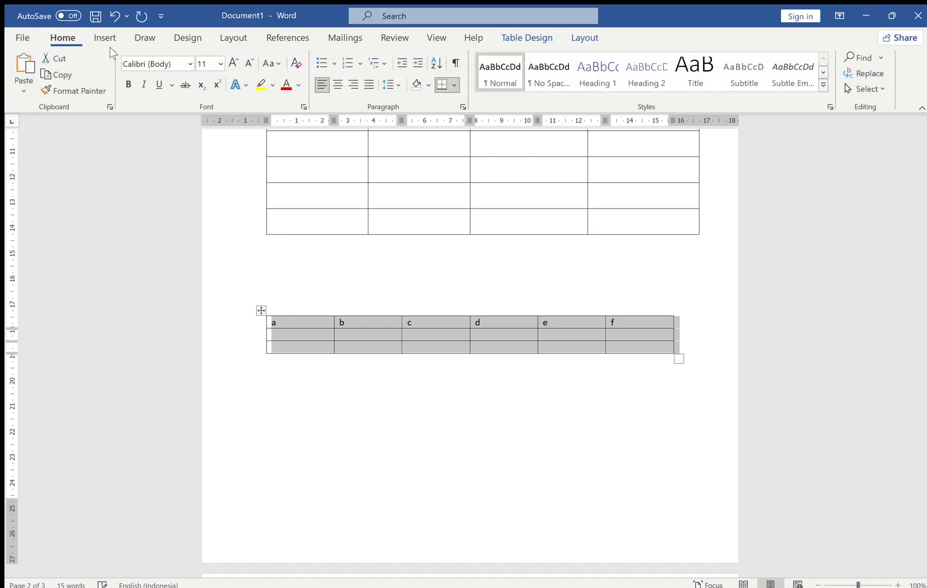
{"action": "left_click", "coordinate": [338, 84]}
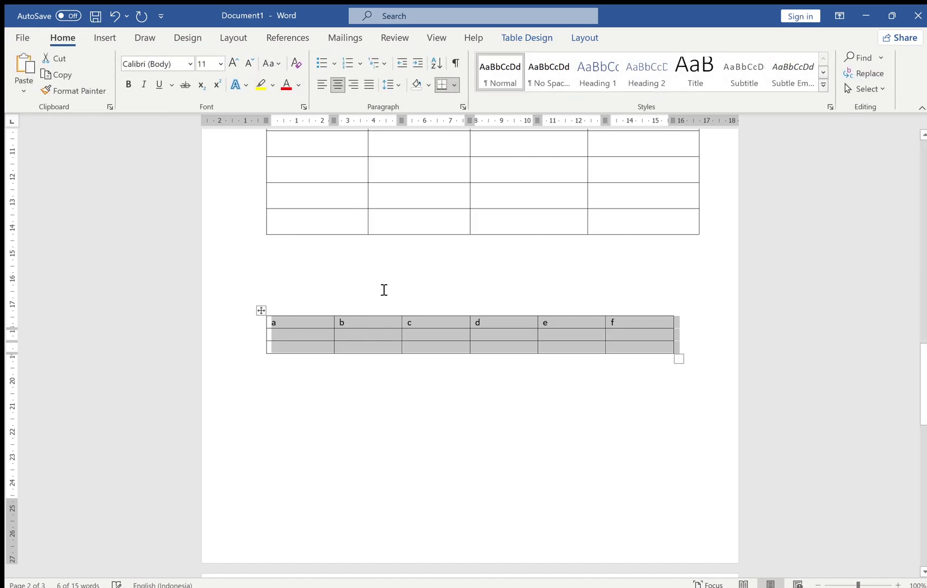
{"action": "left_click", "coordinate": [206, 63]}
{"action": "type", "text": "14"}
{"action": "key", "text": "Return"}
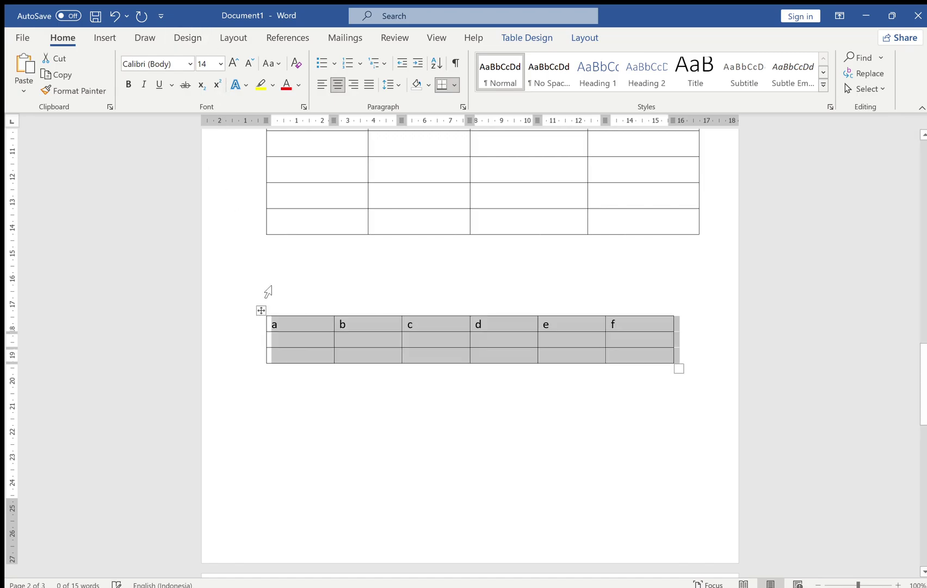
Step: Centre the letters a to f in the new table's first row, and select all three rows
{"action": "left_click", "coordinate": [253, 327]}
{"action": "left_click", "coordinate": [338, 83]}
{"action": "left_click_drag", "start_coordinate": [262, 328], "coordinate": [258, 360]}
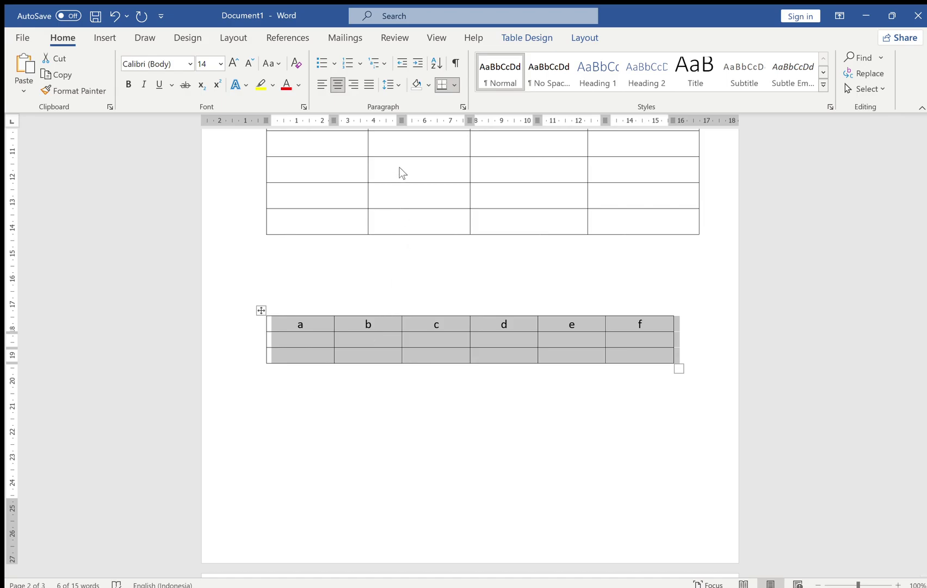
Step: Extend the six-column table to nine rows by inserting two sets of three empty rows
{"action": "key", "text": "Return"}
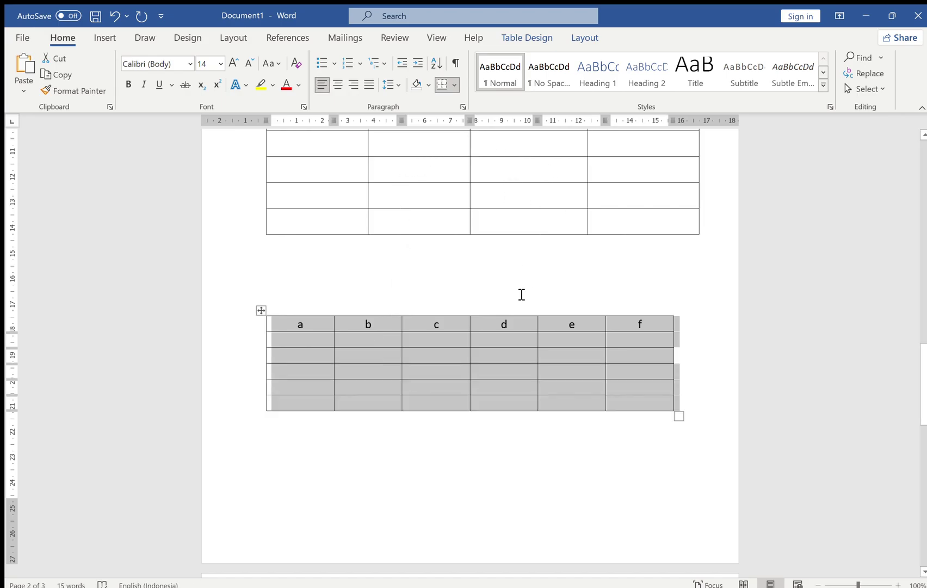
{"action": "left_click", "coordinate": [103, 38]}
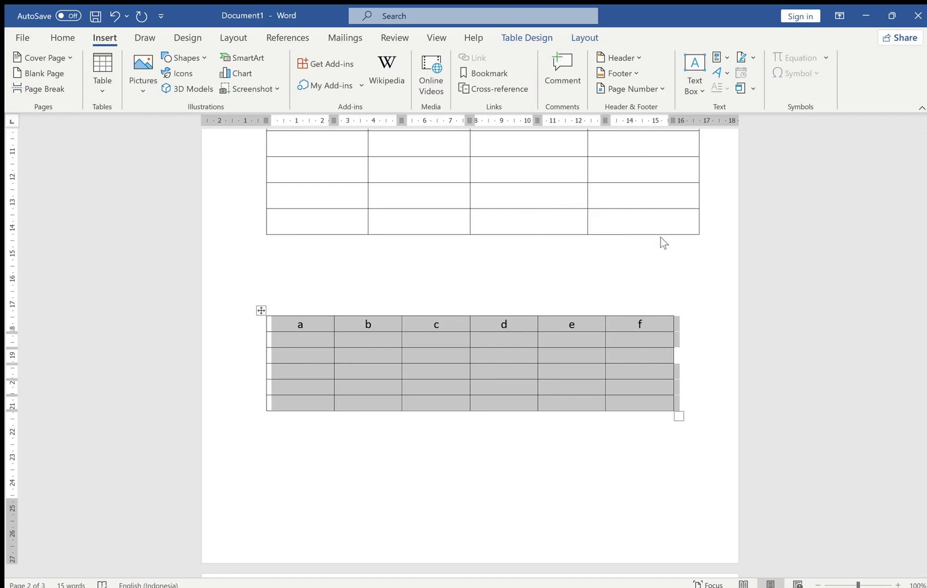
{"action": "key", "text": "F4"}
{"action": "left_click", "coordinate": [604, 374]}
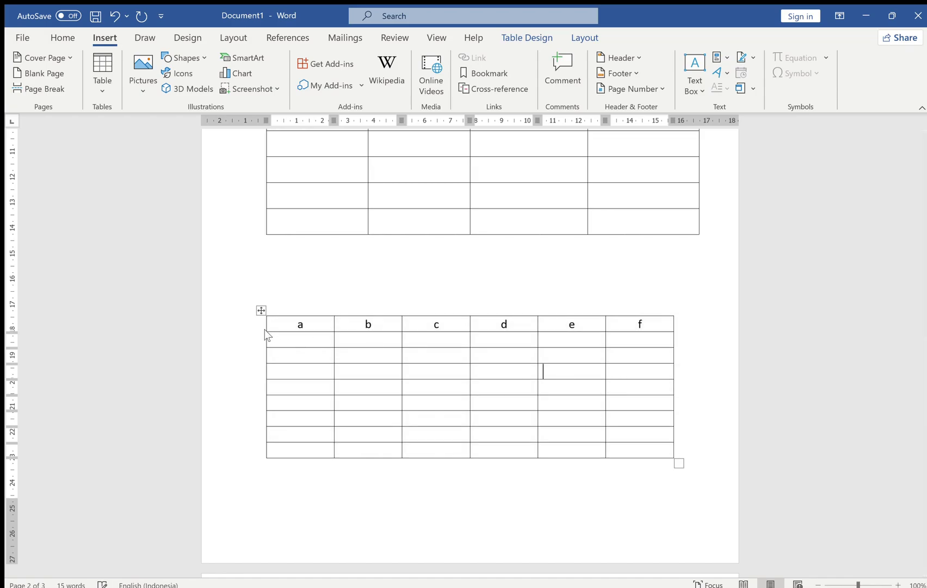
Step: Add nine more empty rows to the six-column table so it continues onto the next page
{"action": "left_click_drag", "start_coordinate": [254, 327], "coordinate": [263, 451]}
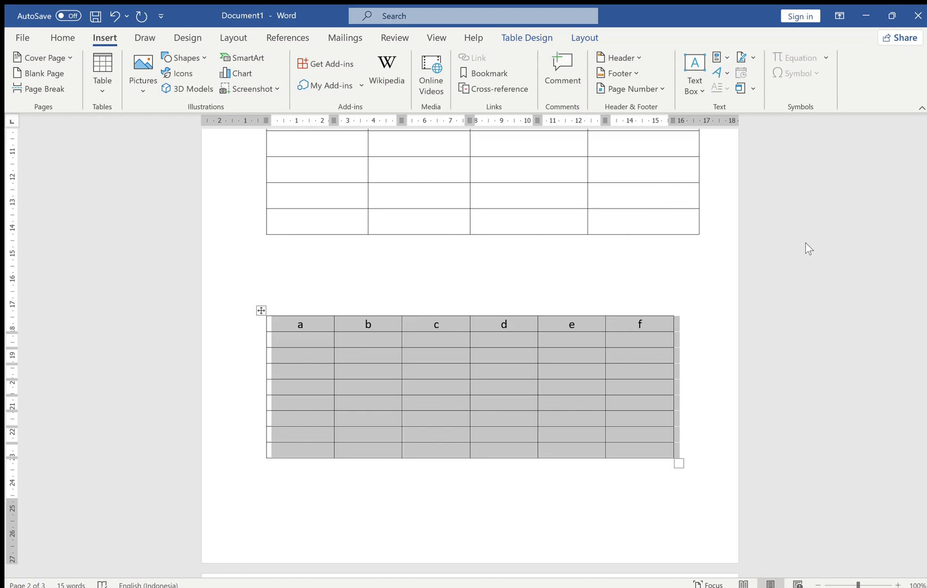
{"action": "key", "text": "F4"}
{"action": "scroll", "coordinate": [550, 409], "scroll_direction": "down", "scroll_amount": 6}
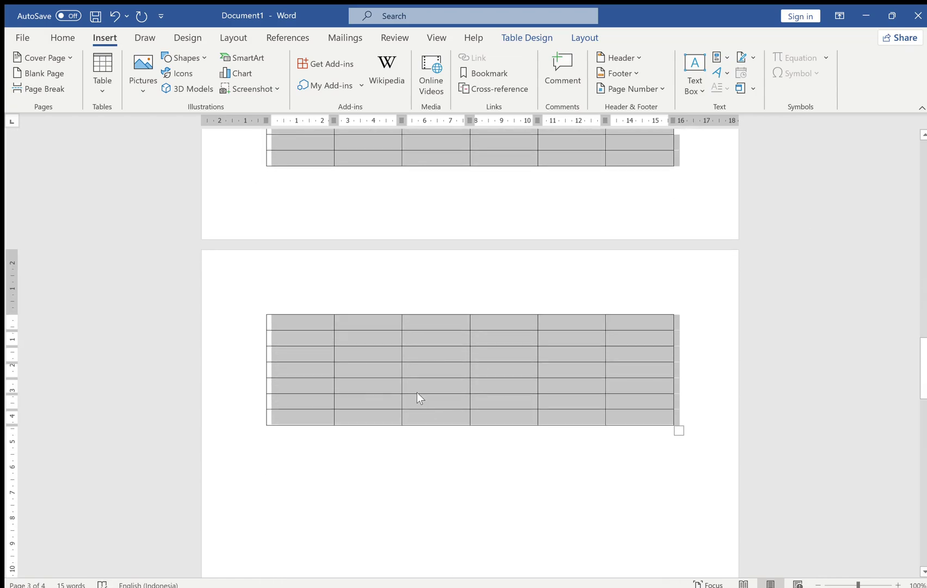
{"action": "scroll", "coordinate": [428, 371], "scroll_direction": "up", "scroll_amount": 6}
{"action": "left_click", "coordinate": [395, 352]}
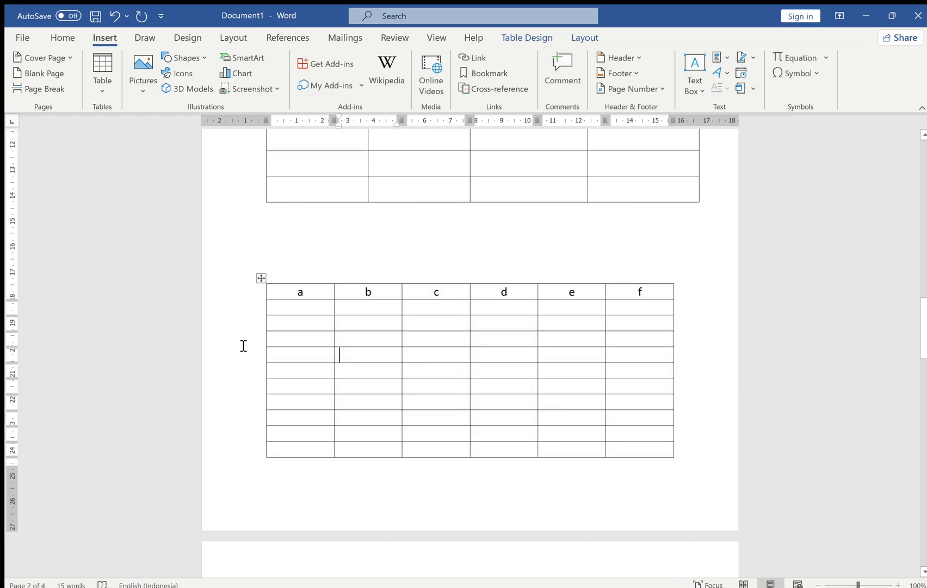
Step: Set the six-column table's first row, containing a to f, to repeat as the header row on each page
{"action": "left_click", "coordinate": [263, 297]}
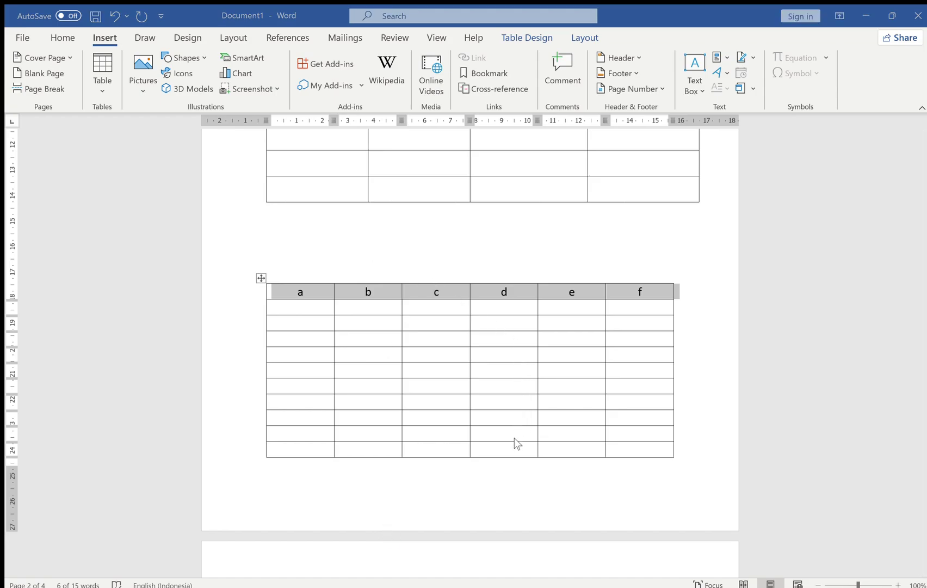
{"action": "scroll", "coordinate": [520, 444], "scroll_direction": "down", "scroll_amount": 8}
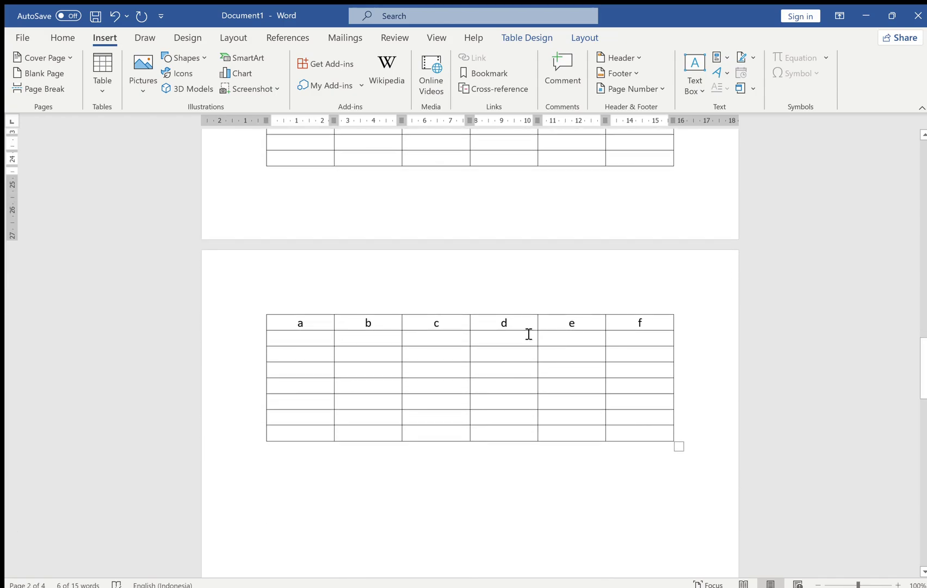
{"action": "scroll", "coordinate": [523, 326], "scroll_direction": "up", "scroll_amount": 8}
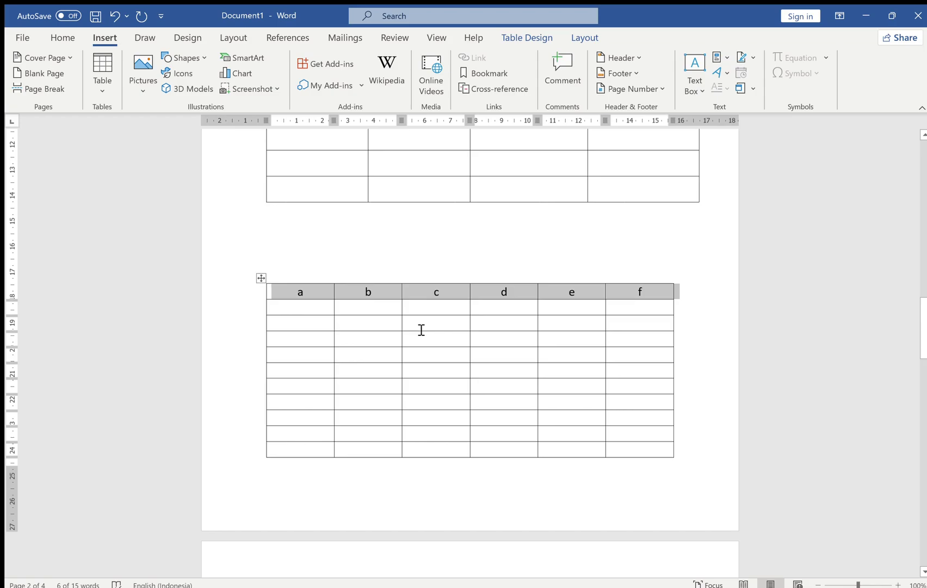
Step: Examine the header rows of the attendance table and the six-column table across the document's pages
{"action": "scroll", "coordinate": [422, 329], "scroll_direction": "up", "scroll_amount": 4}
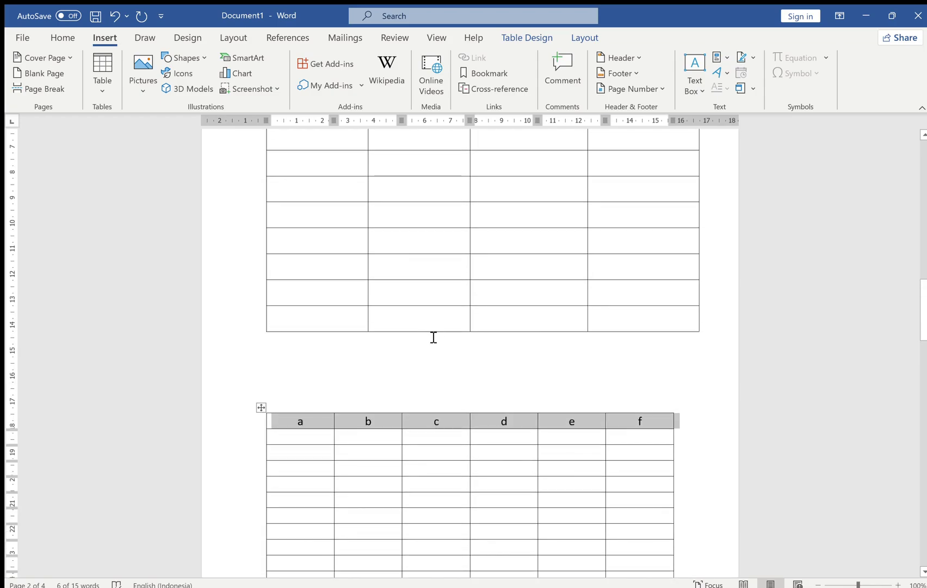
{"action": "scroll", "coordinate": [434, 337], "scroll_direction": "up", "scroll_amount": 10}
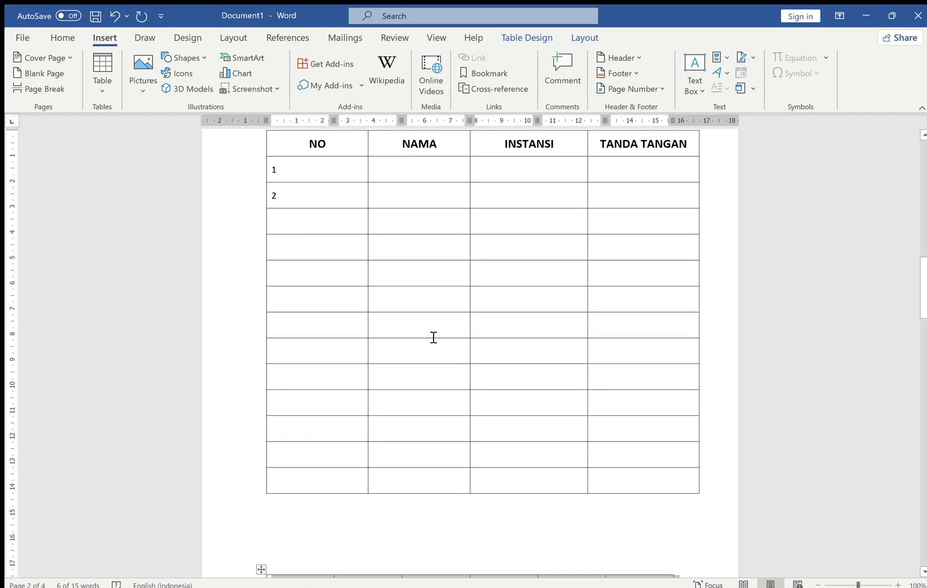
{"action": "scroll", "coordinate": [434, 338], "scroll_direction": "up", "scroll_amount": 4}
{"action": "scroll", "coordinate": [433, 338], "scroll_direction": "down", "scroll_amount": 15}
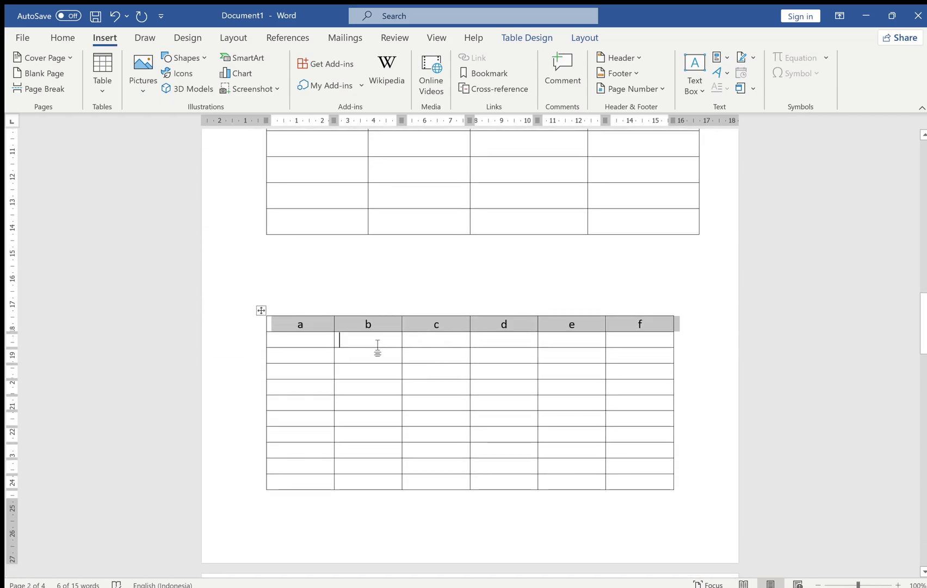
{"action": "left_click", "coordinate": [377, 345]}
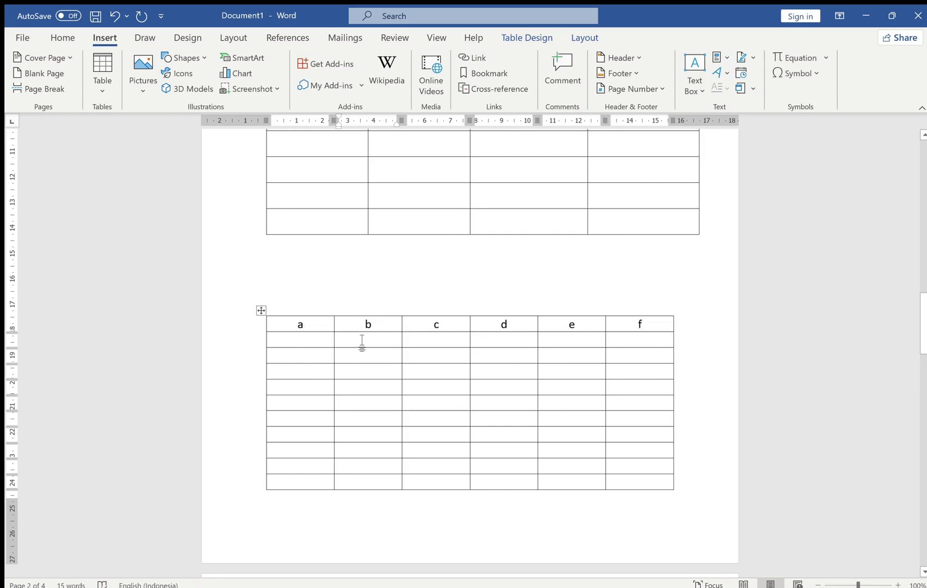
{"action": "scroll", "coordinate": [363, 343], "scroll_direction": "down", "scroll_amount": 10}
{"action": "scroll", "coordinate": [383, 313], "scroll_direction": "down", "scroll_amount": 1}
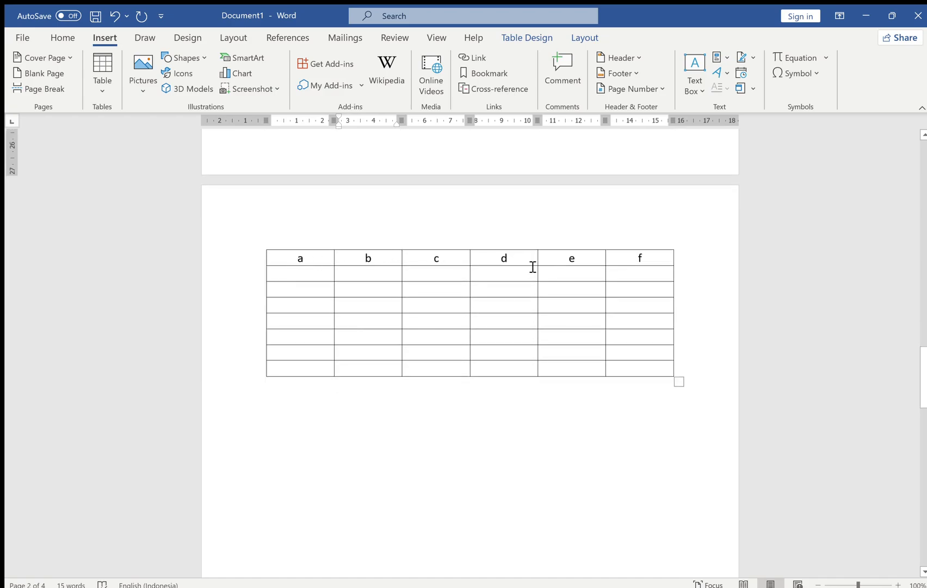
{"action": "scroll", "coordinate": [514, 280], "scroll_direction": "down", "scroll_amount": 8}
{"action": "scroll", "coordinate": [514, 283], "scroll_direction": "up", "scroll_amount": 9}
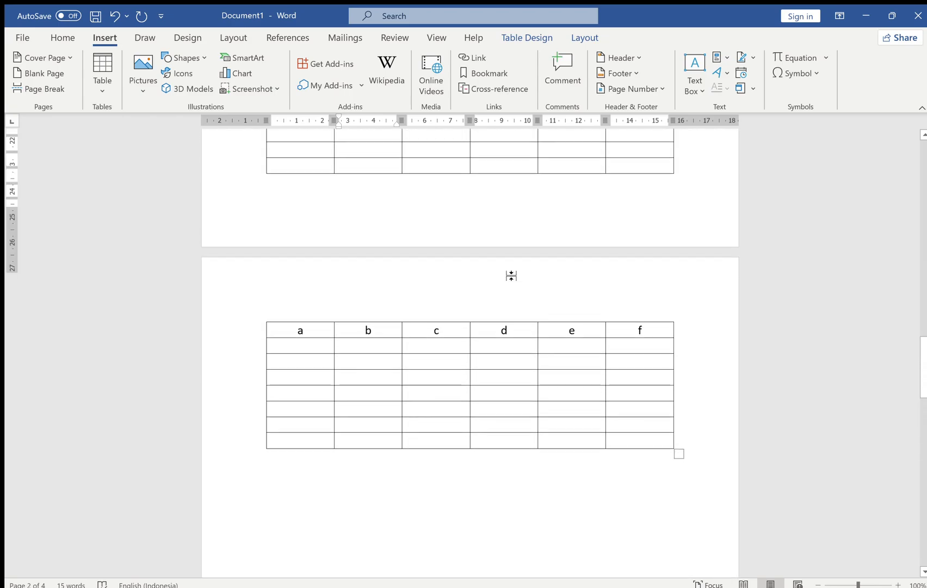
{"action": "scroll", "coordinate": [510, 276], "scroll_direction": "up", "scroll_amount": 3}
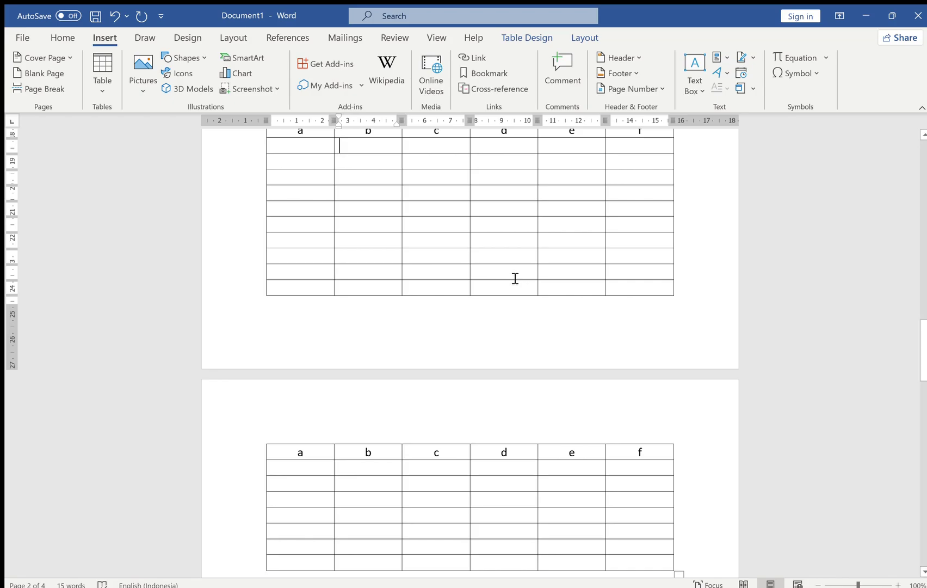
{"action": "scroll", "coordinate": [514, 279], "scroll_direction": "down", "scroll_amount": 12}
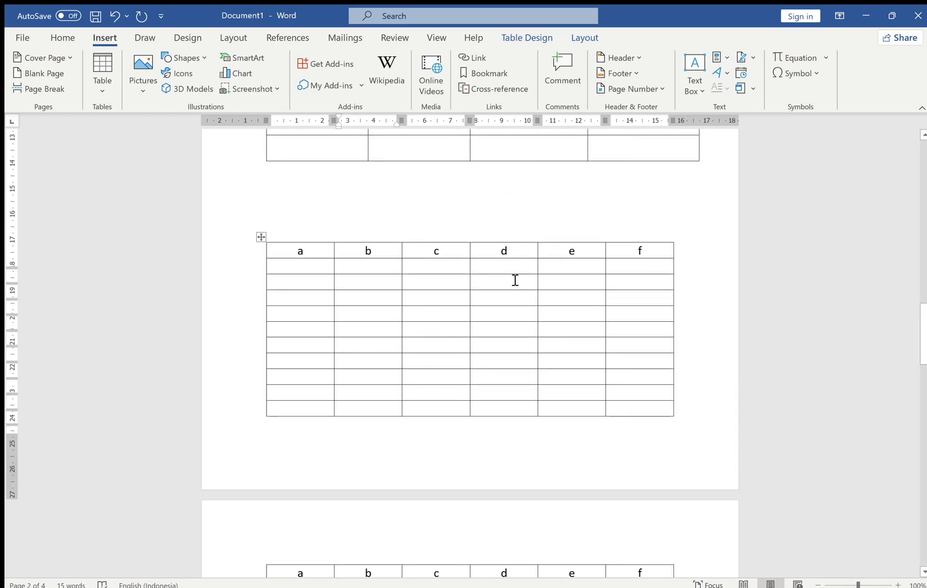
{"action": "scroll", "coordinate": [515, 279], "scroll_direction": "up", "scroll_amount": 3}
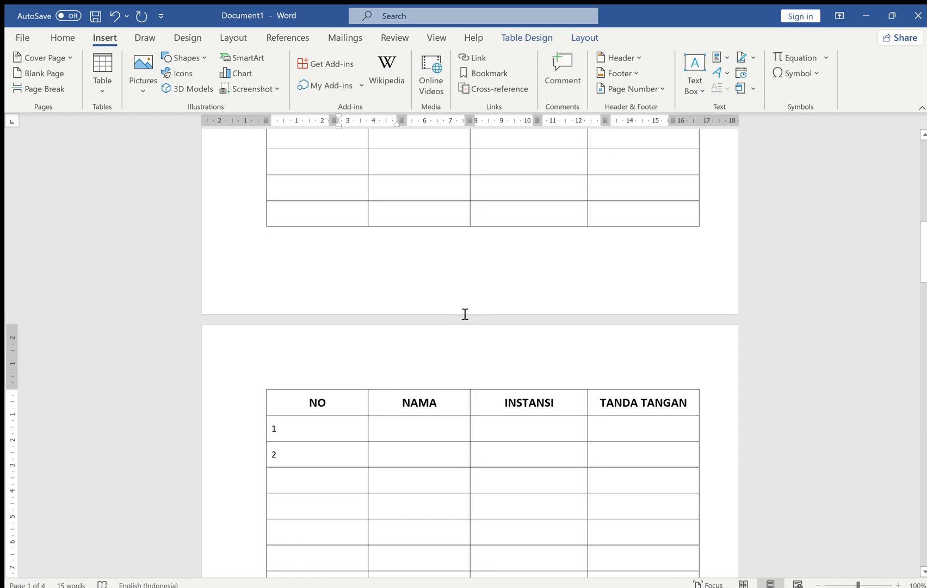
{"action": "scroll", "coordinate": [481, 298], "scroll_direction": "up", "scroll_amount": 10}
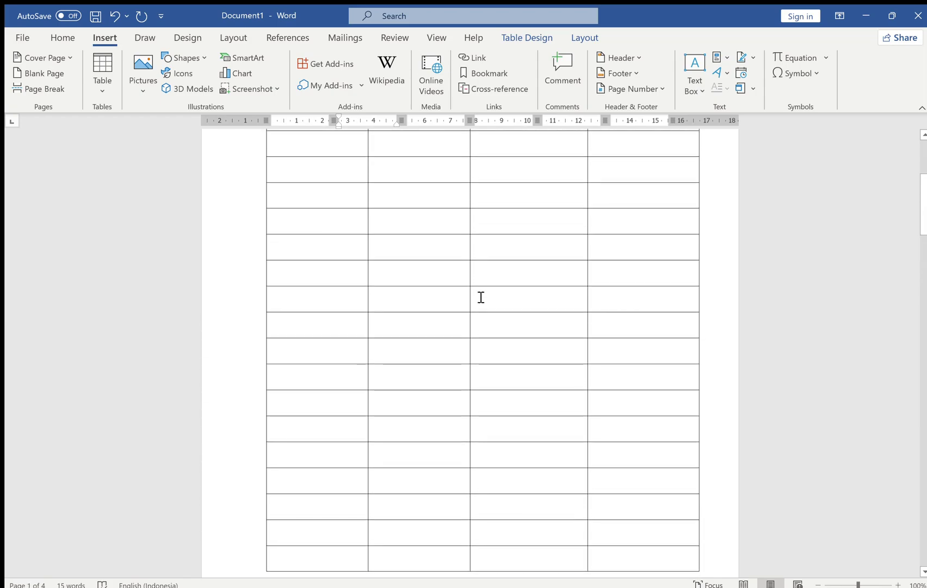